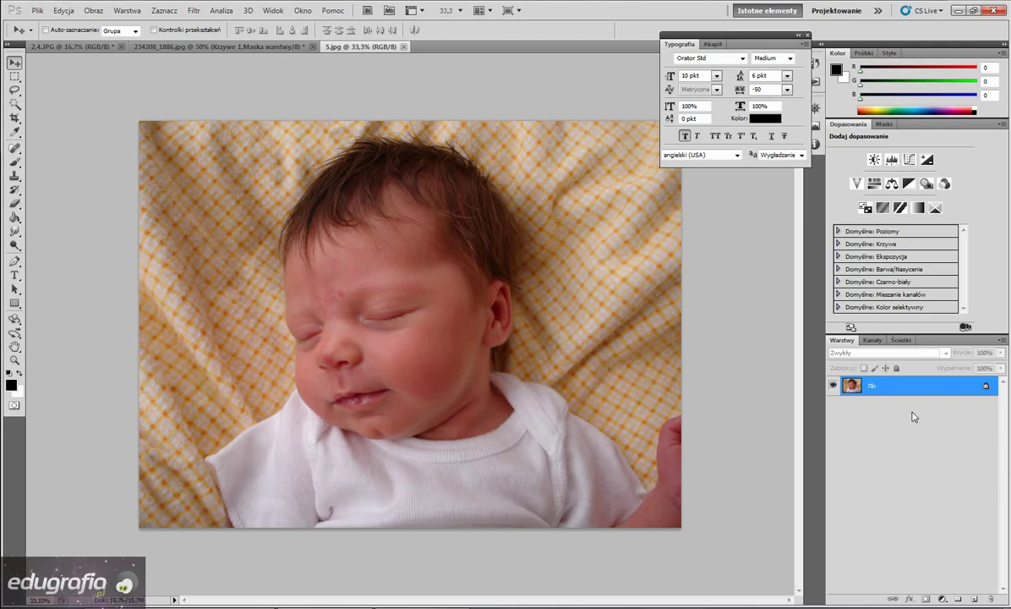
Duplicate the background layer, switch to the Patch tool, and zoom to 100% on the face.
key("ctrl+j")
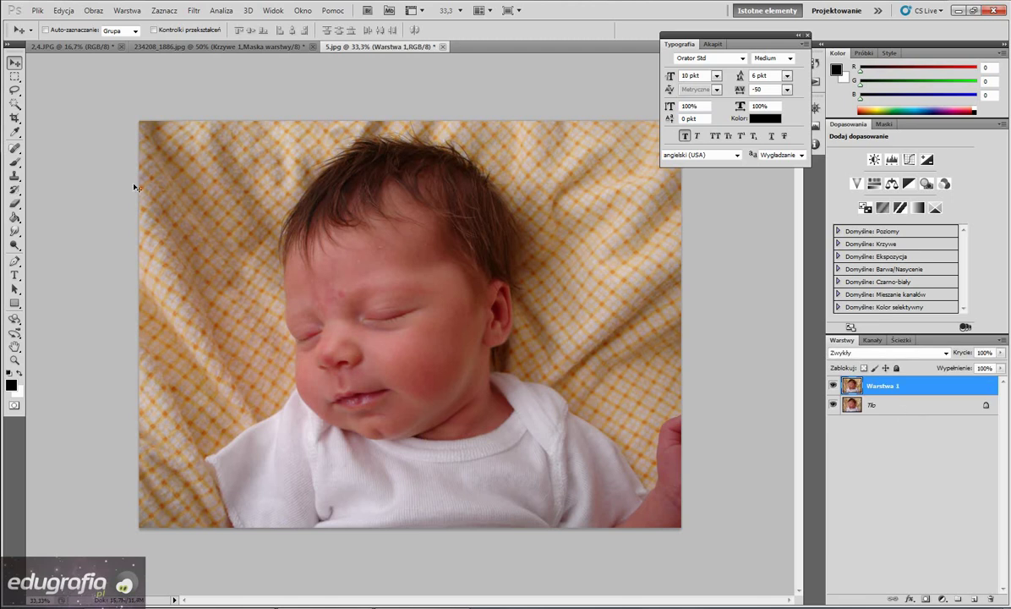
left_click(15, 149)
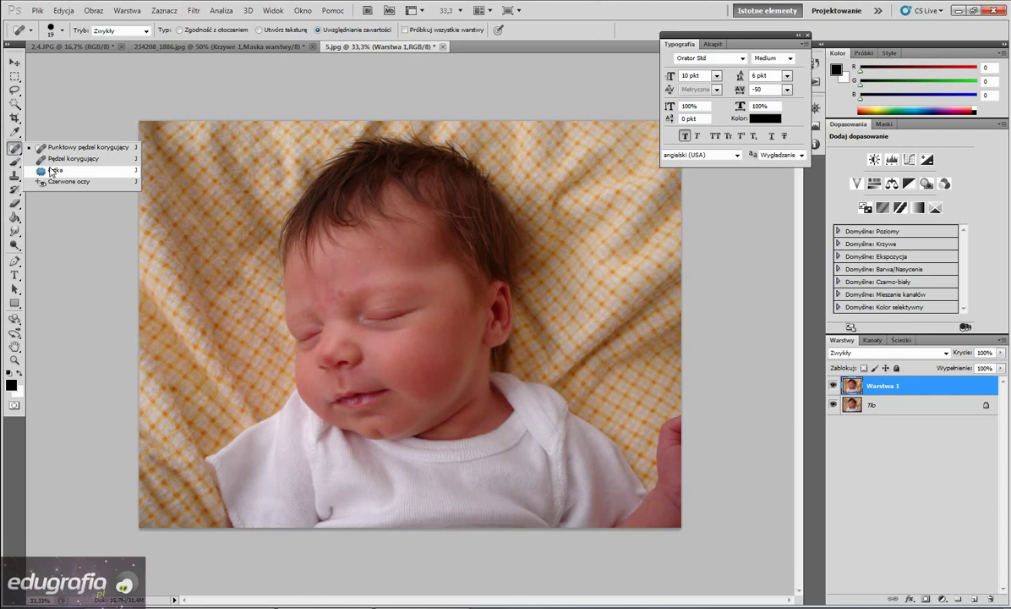
left_click(51, 171)
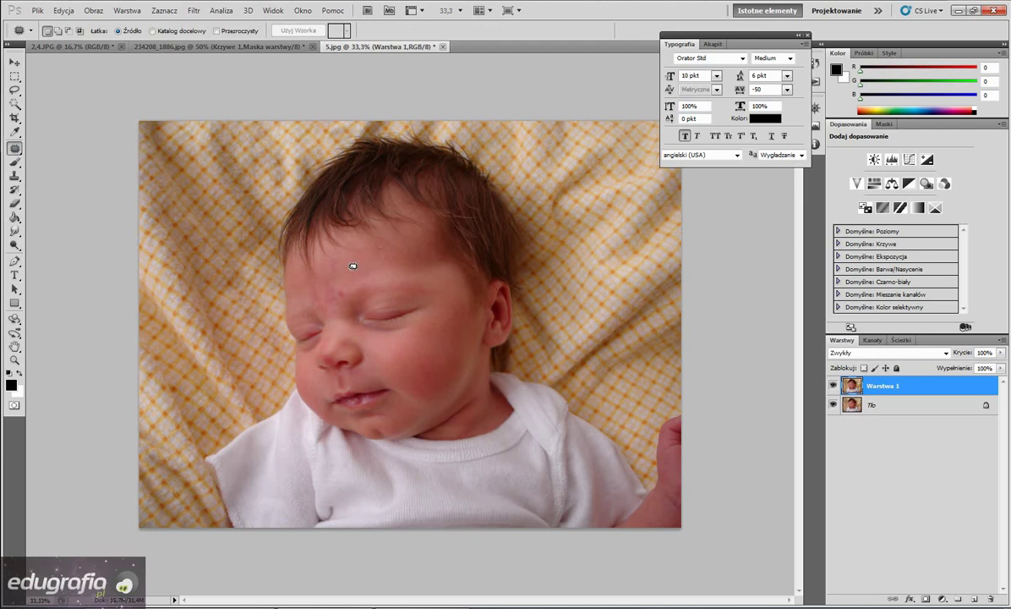
key("ctrl+plus")
key("ctrl+plus")
key("ctrl+plus")
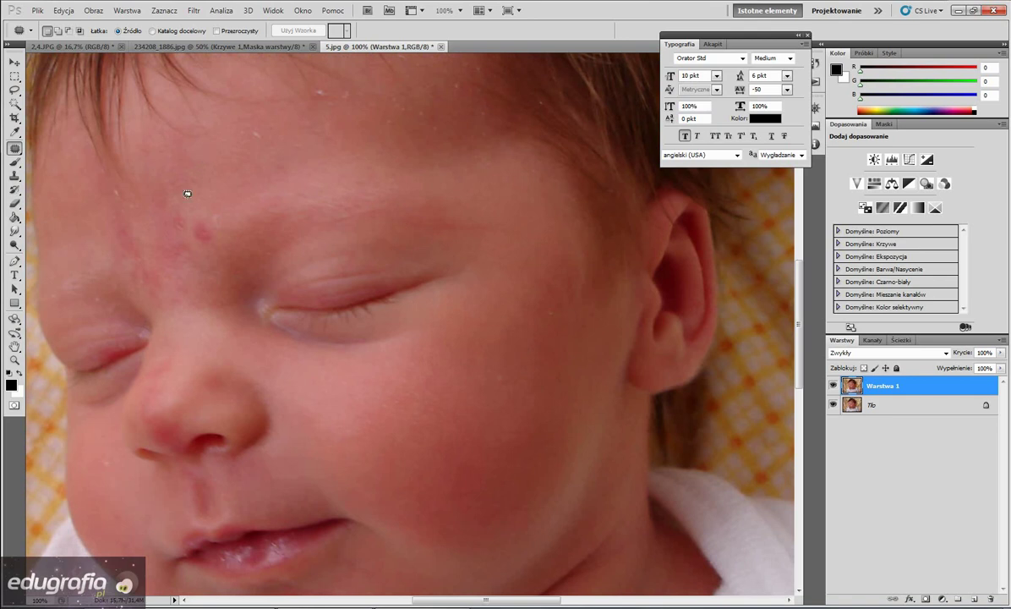
Patch the central and left forehead blemishes with clean skin, then deselect.
mouse_move(187, 224)
left_mouse_down()
mouse_move(202, 248)
mouse_move(195, 219)
left_mouse_up()
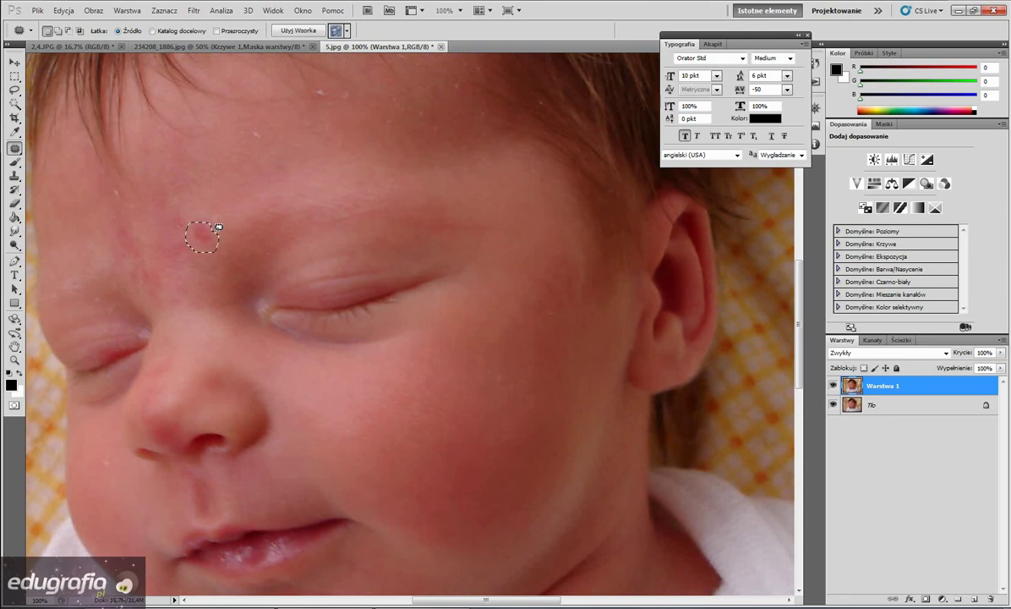
left_click_drag(219, 228, 259, 188)
mouse_move(160, 222)
left_mouse_down()
mouse_move(193, 227)
mouse_move(162, 203)
mouse_move(181, 225)
mouse_move(217, 230)
mouse_move(186, 211)
left_mouse_up()
mouse_move(108, 222)
left_mouse_down()
mouse_move(137, 260)
mouse_move(109, 223)
left_mouse_up()
left_click_drag(135, 252, 75, 237)
key("ctrl+d")
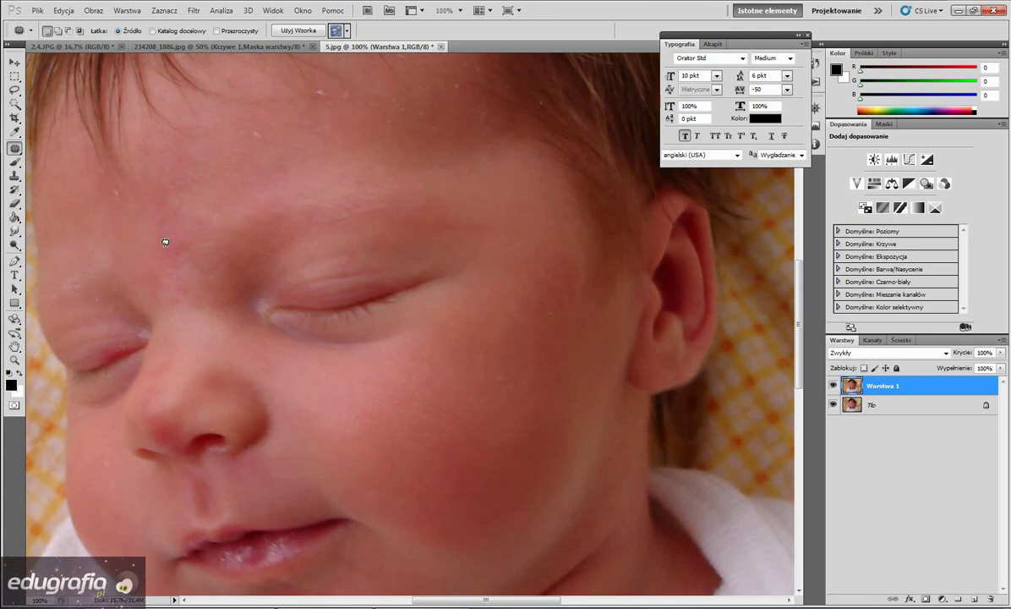
Patch the remaining small forehead spots and outline a blemish near the left eye.
left_click_drag(165, 241, 156, 241)
mouse_move(151, 193)
left_mouse_down()
mouse_move(171, 188)
mouse_move(110, 230)
left_mouse_up()
mouse_move(210, 210)
left_mouse_down()
mouse_move(223, 208)
mouse_move(222, 230)
mouse_move(254, 207)
left_mouse_up()
left_click_drag(249, 125, 290, 158)
left_click(324, 95)
left_click_drag(325, 96, 321, 129)
left_click(385, 120)
left_click_drag(386, 120, 389, 127)
mouse_move(93, 301)
left_mouse_down()
mouse_move(115, 312)
mouse_move(94, 301)
mouse_move(76, 323)
left_mouse_up()
Patch the blemish near the eye and the small cheek spot with clean skin.
scroll(165, 364, "down", 3)
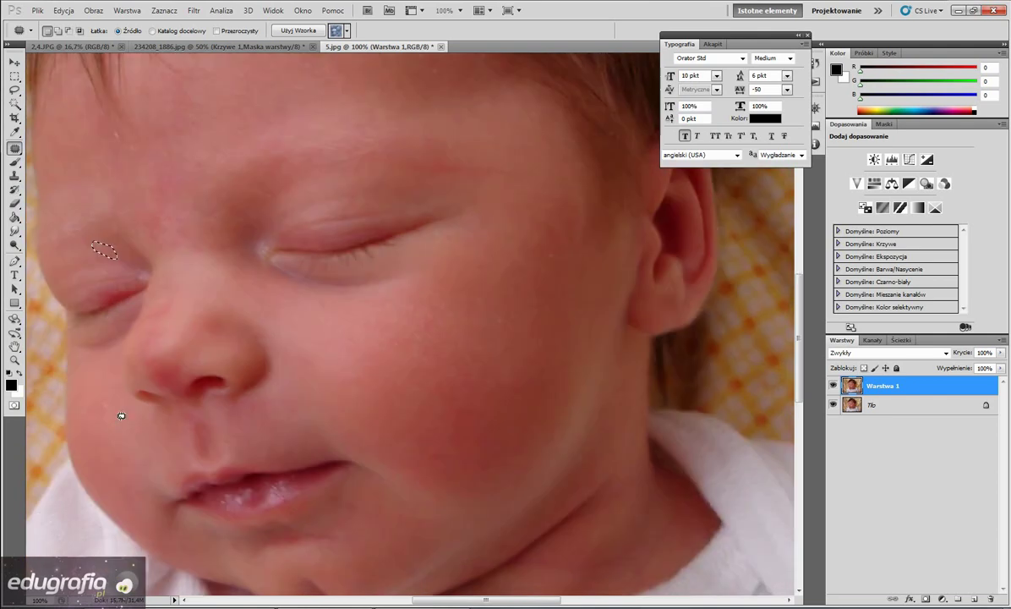
mouse_move(93, 404)
left_mouse_down()
mouse_move(115, 399)
mouse_move(95, 405)
left_mouse_up()
mouse_move(487, 325)
left_mouse_down()
mouse_move(501, 333)
mouse_move(463, 298)
left_mouse_up()
mouse_move(543, 255)
left_mouse_down()
mouse_move(550, 247)
mouse_move(545, 258)
left_mouse_up()
Patch the blemish beside the nose, deselect, and zoom out to see the whole face.
scroll(492, 372, "down", 1)
scroll(493, 374, "down", 4)
scroll(493, 373, "up", 5)
scroll(495, 372, "up", 1)
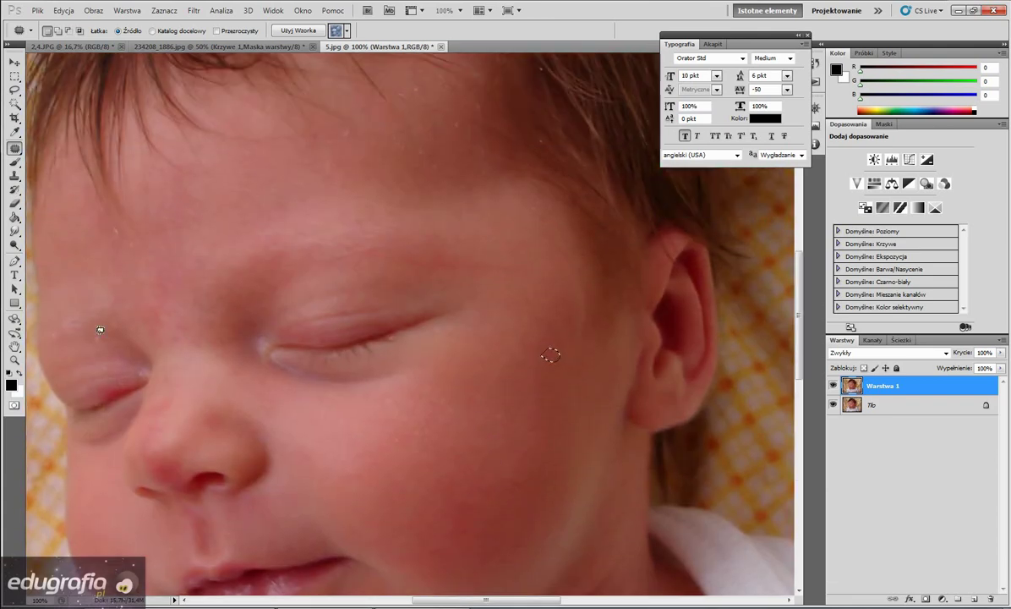
mouse_move(180, 400)
left_mouse_down()
mouse_move(169, 408)
mouse_move(198, 370)
left_mouse_up()
key("ctrl+d")
scroll(380, 455, "down", 1)
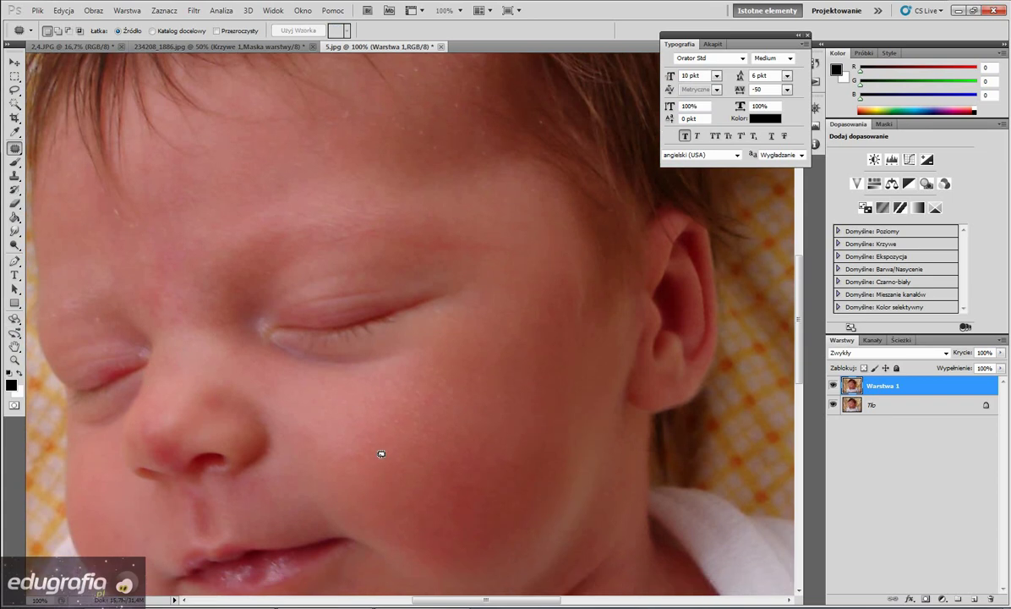
key("ctrl+minus")
key("ctrl+minus")
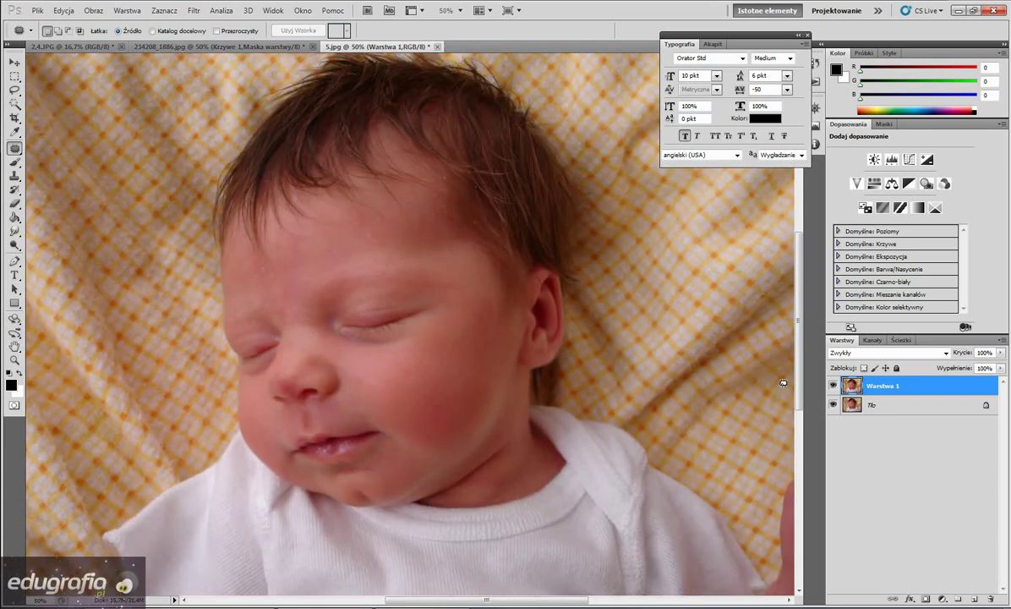
left_click(834, 386)
left_click(834, 386)
left_click(833, 386)
left_click_drag(796, 337, 795, 324)
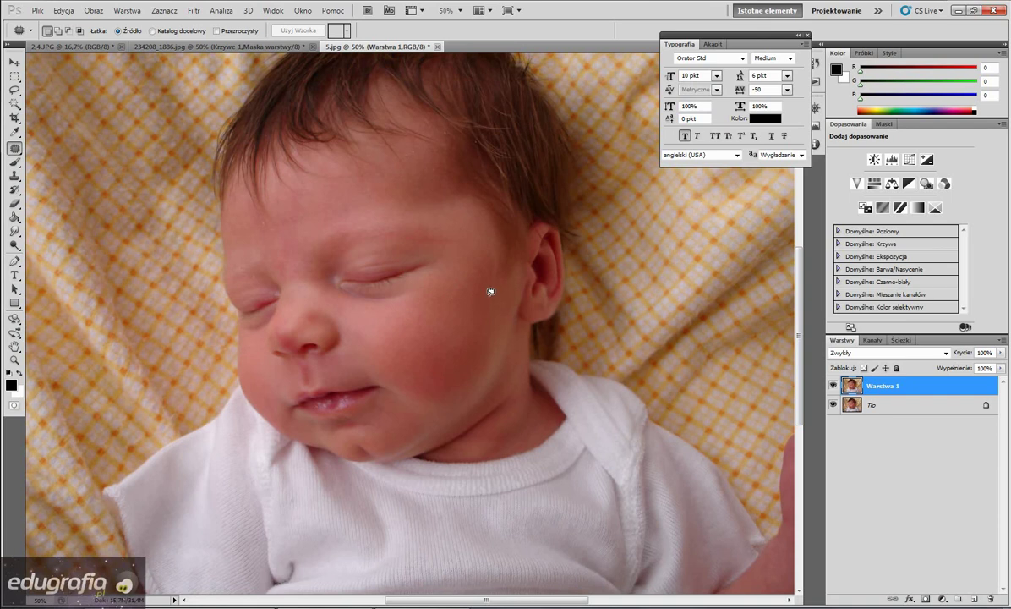
scroll(476, 296, "up", 1)
key("ctrl+minus")
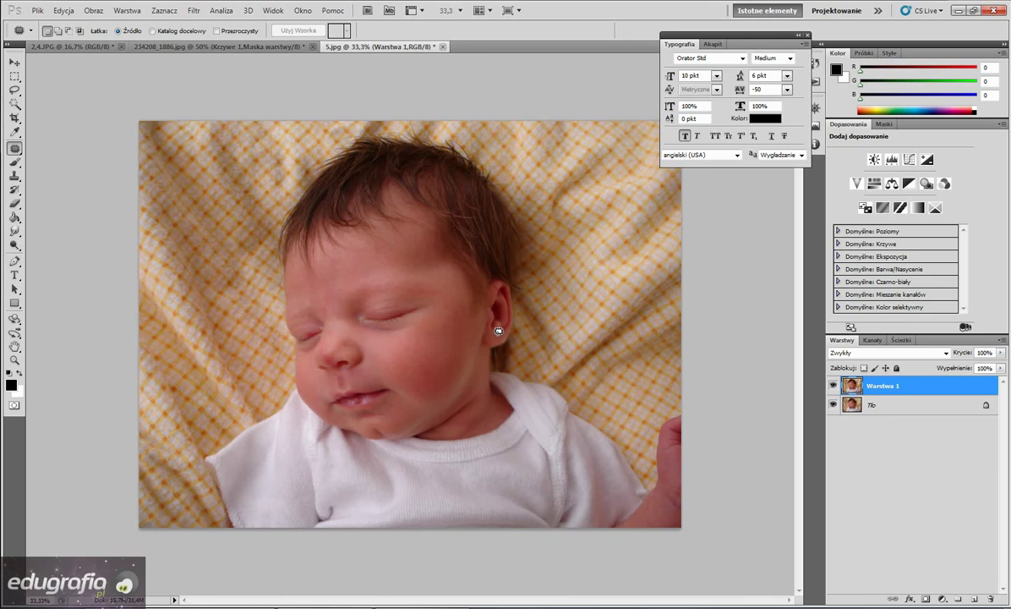
Add a Color Balance adjustment layer with midtone Cyan/Red -13 and Yellow/Blue -13.
left_click(943, 598)
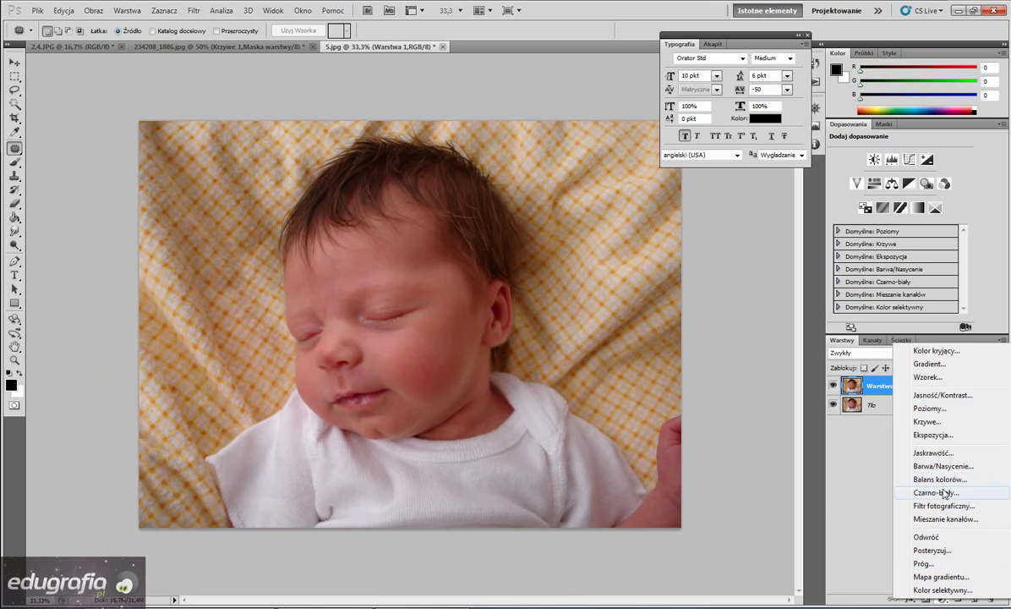
left_click(953, 480)
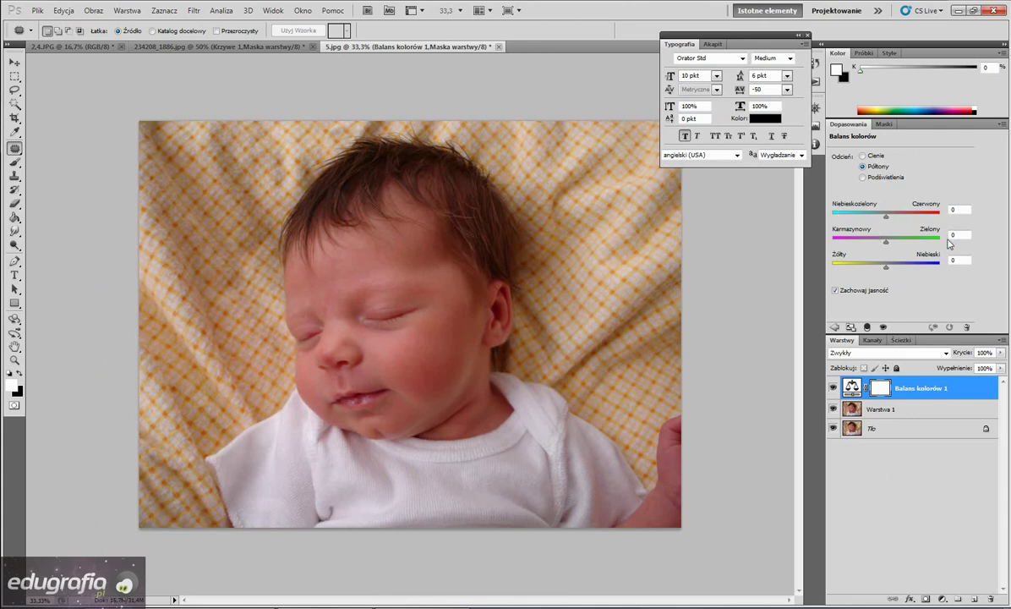
type("13")
key("Tab")
key("Tab")
type("3")
Add a Curves adjustment layer with the midpoint lifted to output 148.
left_click(942, 598)
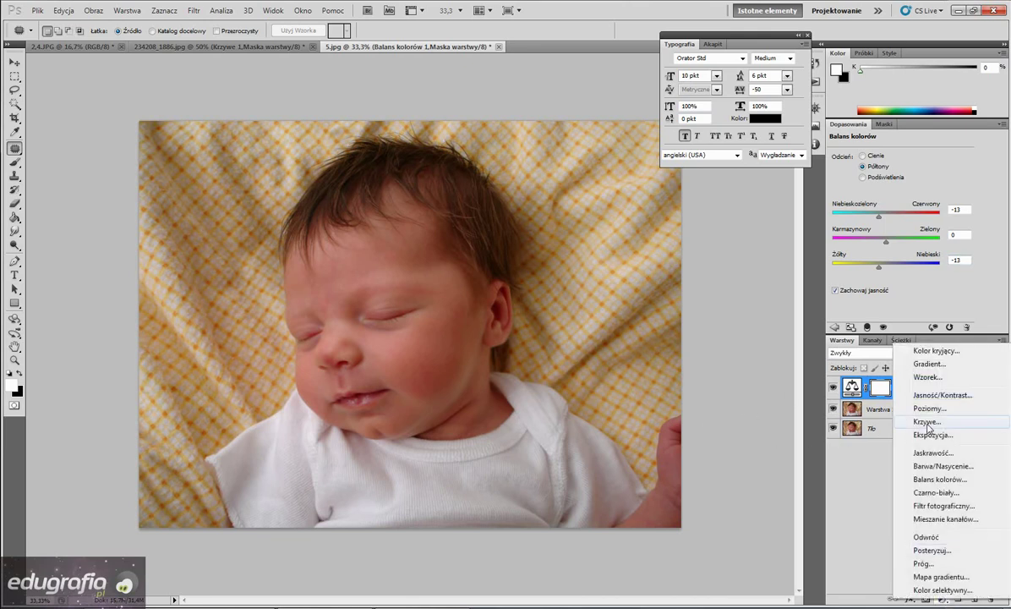
left_click(928, 422)
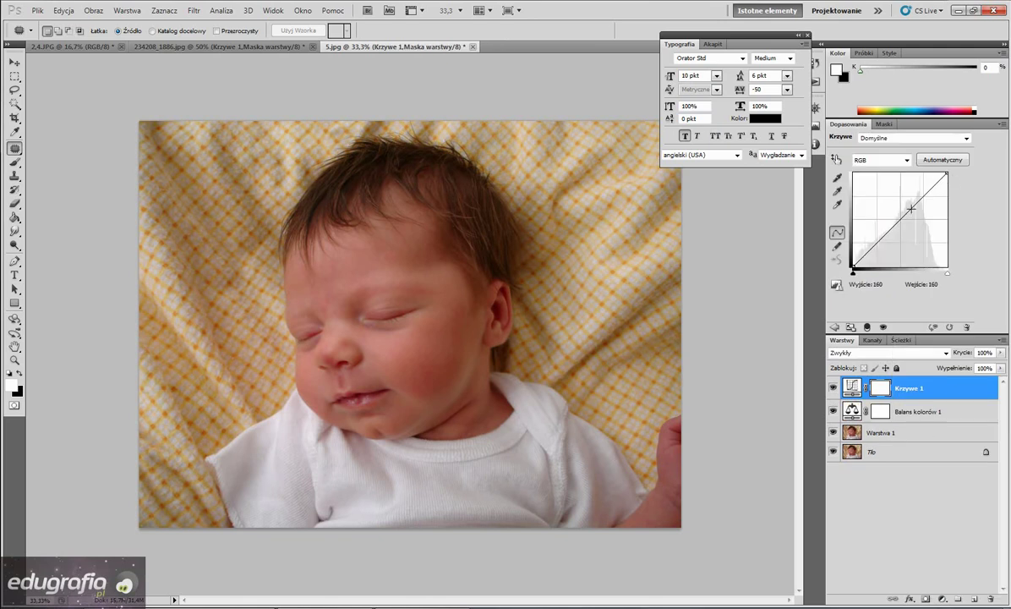
left_click_drag(900, 218, 901, 213)
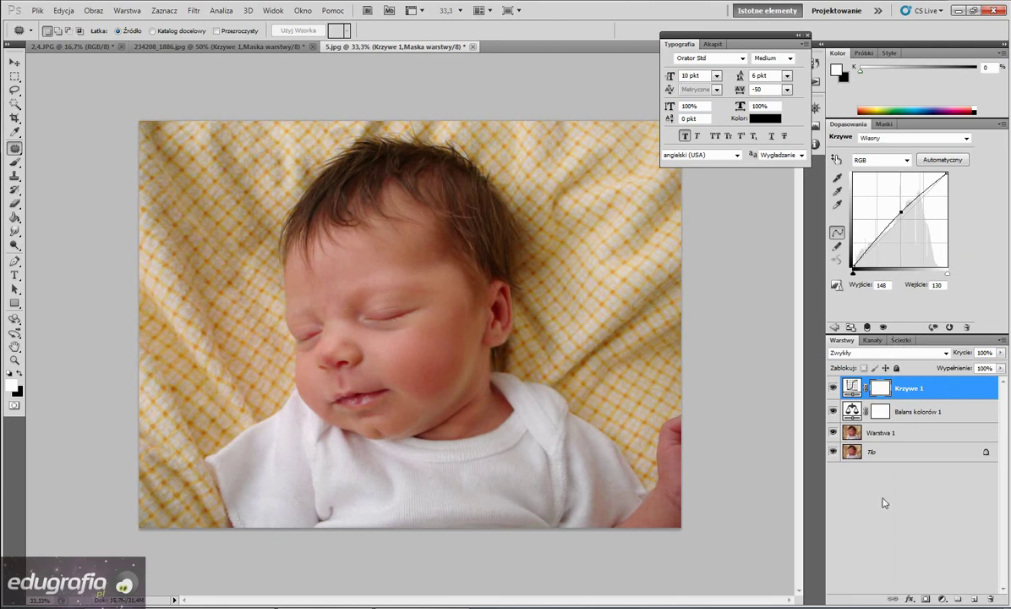
Put the Curves layer into new group Grupa 1 and review the adjustment layers' settings.
left_click(958, 600)
left_click(846, 383)
left_click(862, 402)
left_click(853, 425)
Move the Color Balance and patched layers into Grupa 1 and collapse the group.
key("alt+bracketleft")
left_click_drag(852, 425, 854, 435)
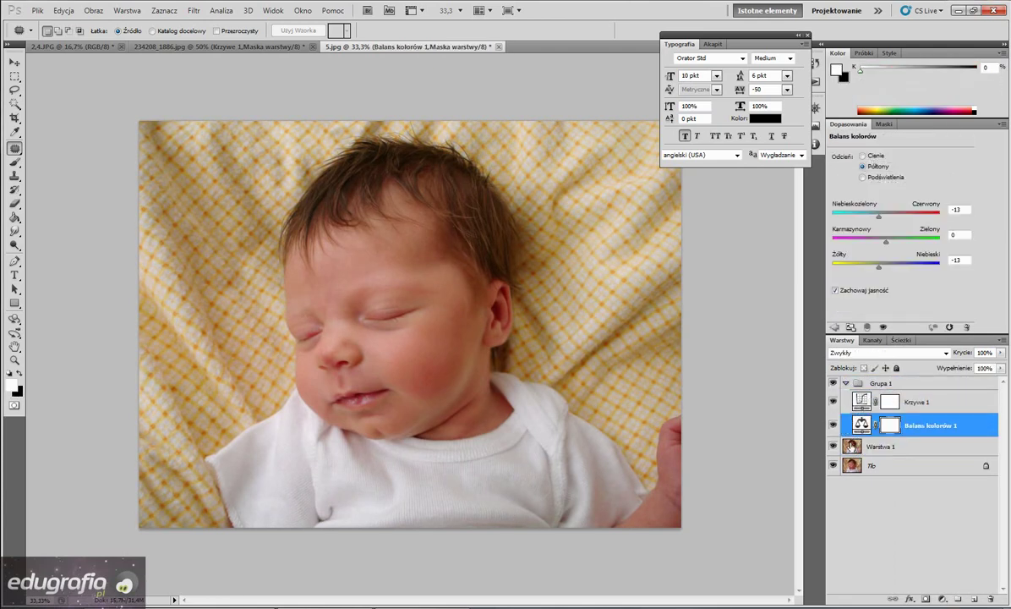
left_click(847, 384)
Toggle Grupa 1's visibility repeatedly to compare before and after, ending with it shown.
left_click(833, 384)
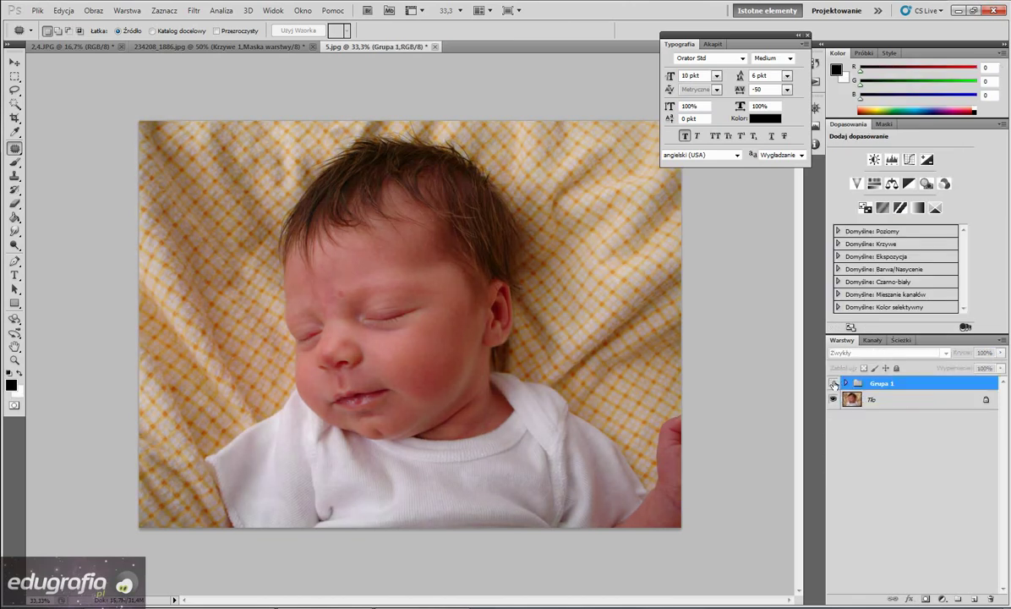
left_click(833, 384)
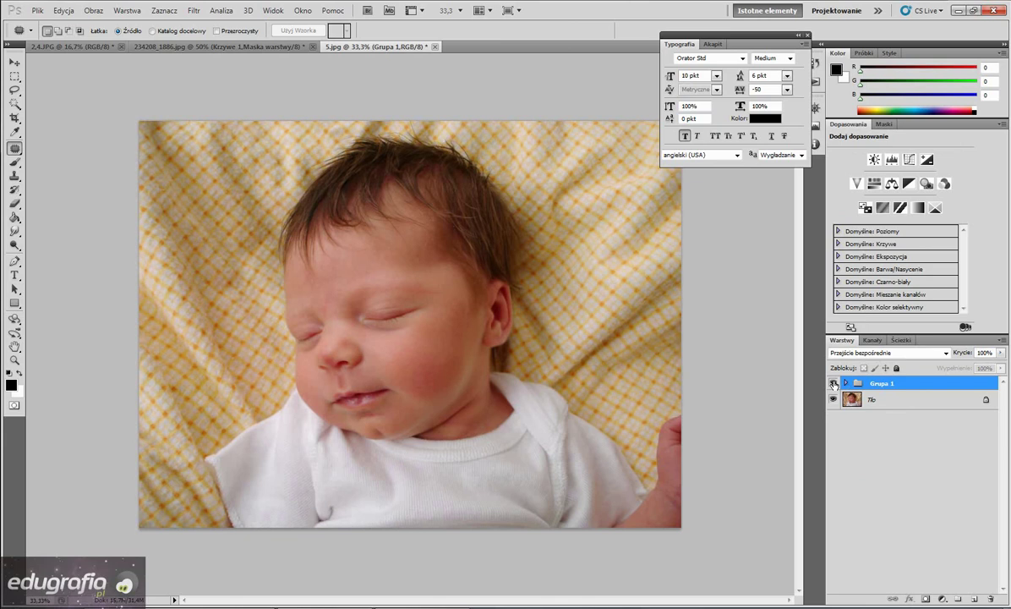
left_click(834, 384)
left_click(833, 384)
left_click(834, 384)
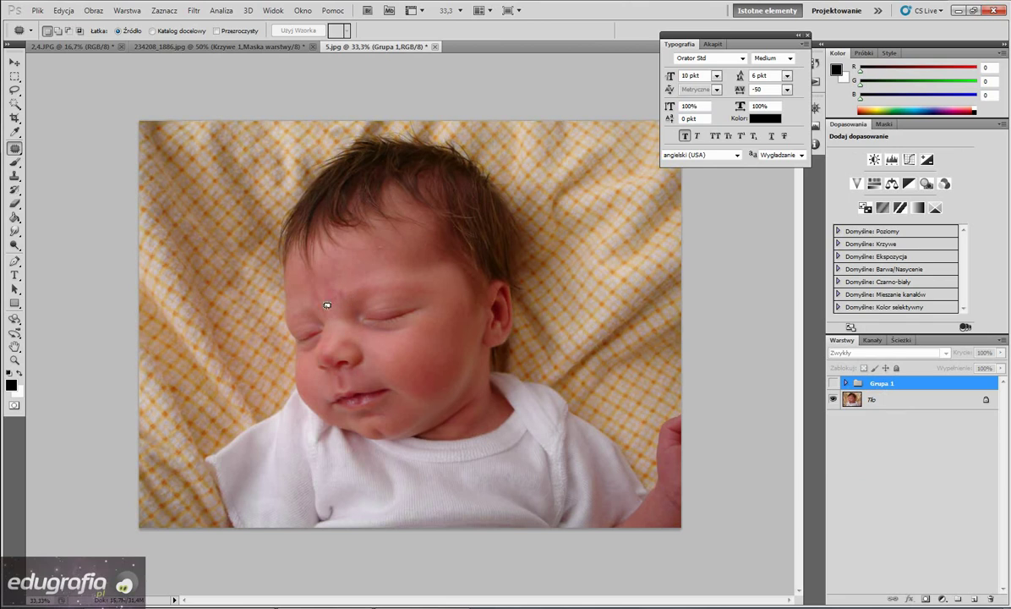
left_click(833, 385)
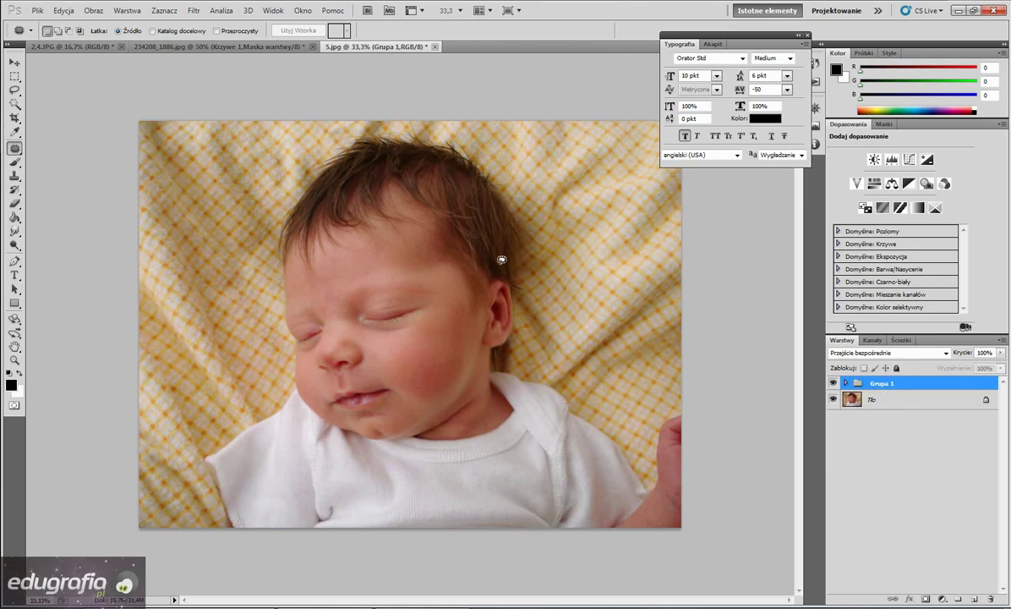